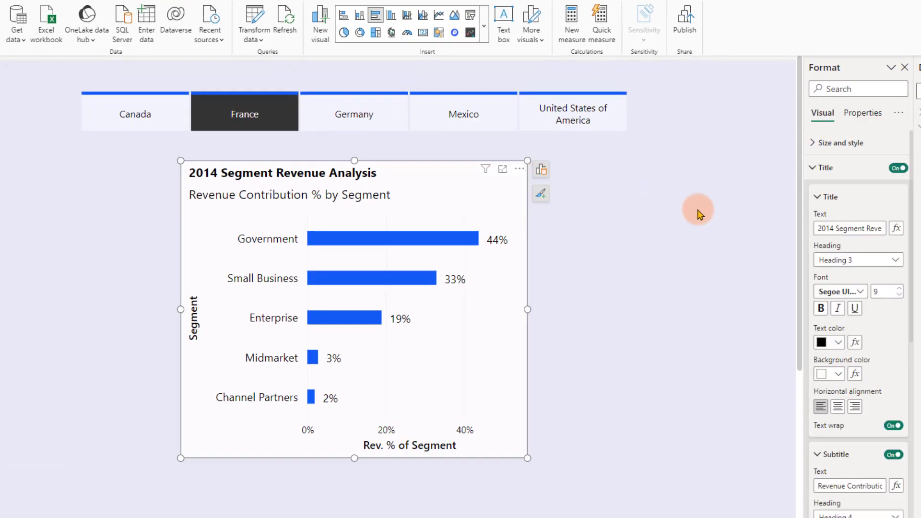
Review the Rev. % of Segment measure's full formula in the expanded formula bar
click(540, 169)
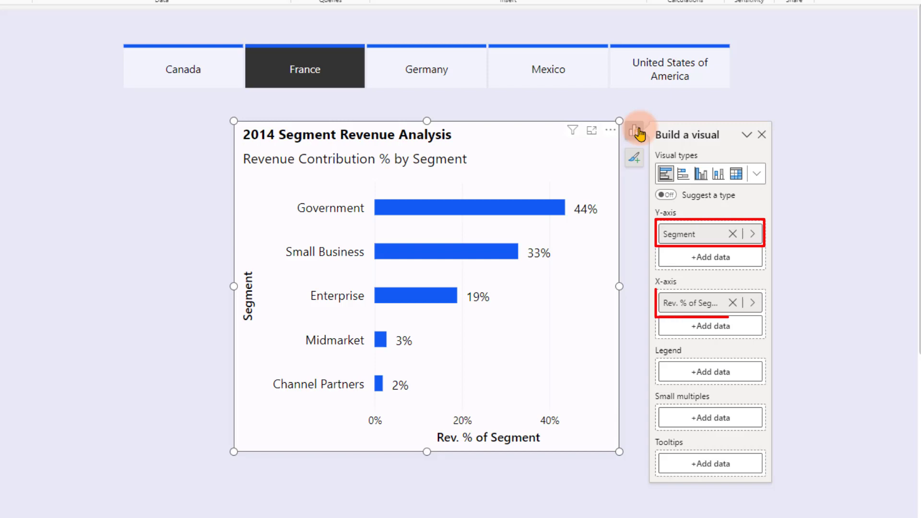
click(637, 135)
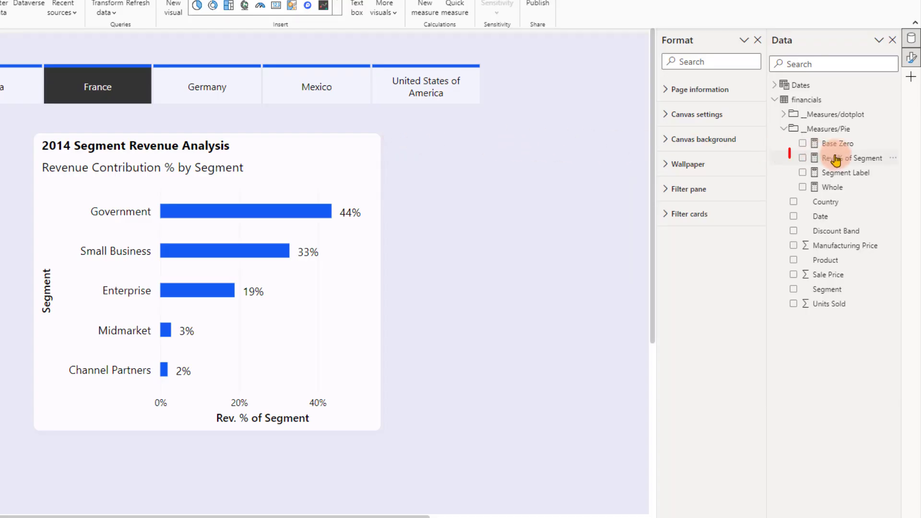
click(836, 160)
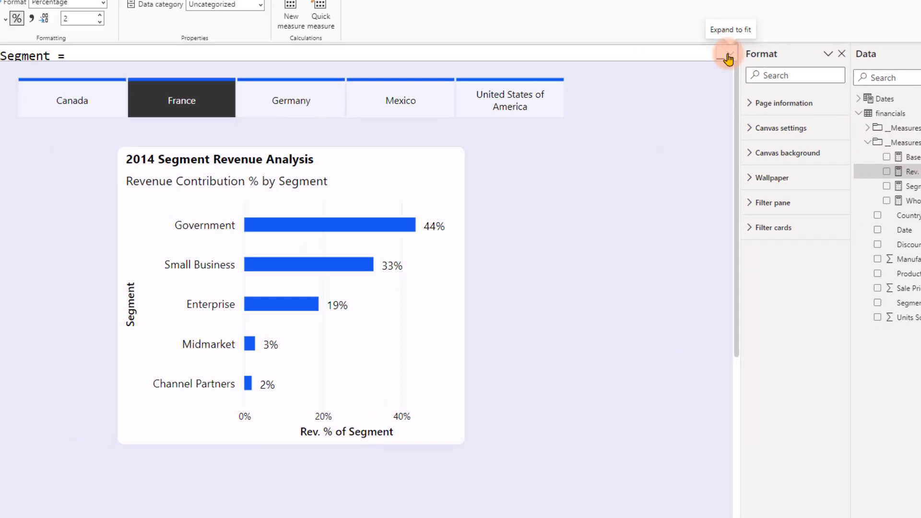
click(646, 39)
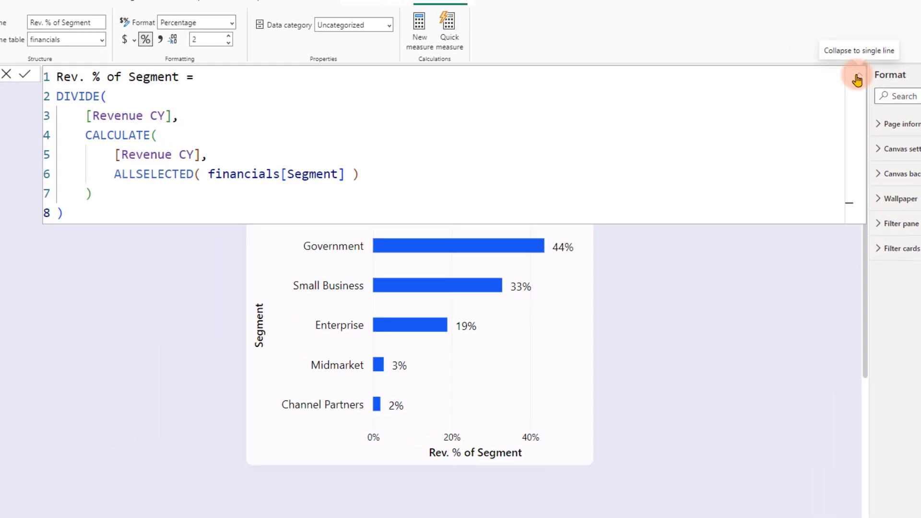
click(857, 79)
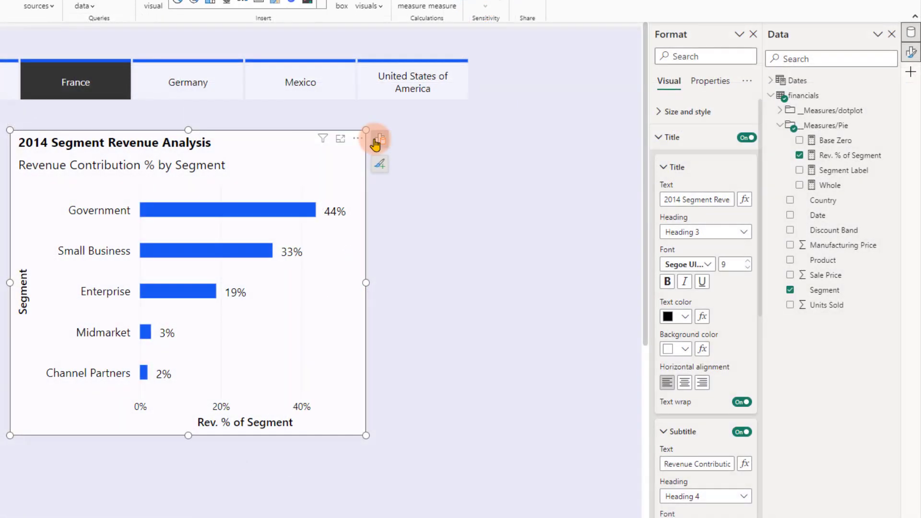
Drag Base Zero into the bar chart's X-axis next to Rev. % of Segment
click(375, 143)
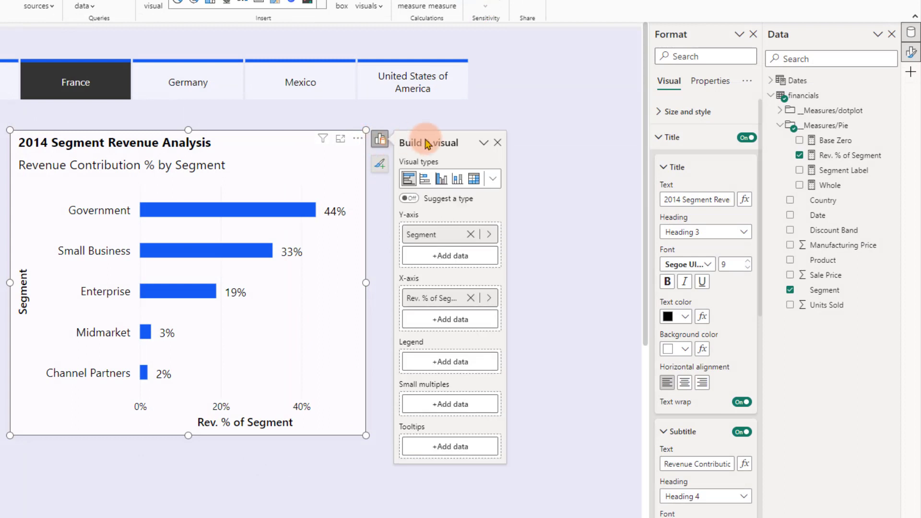
drag(834, 142, 471, 287)
click(523, 277)
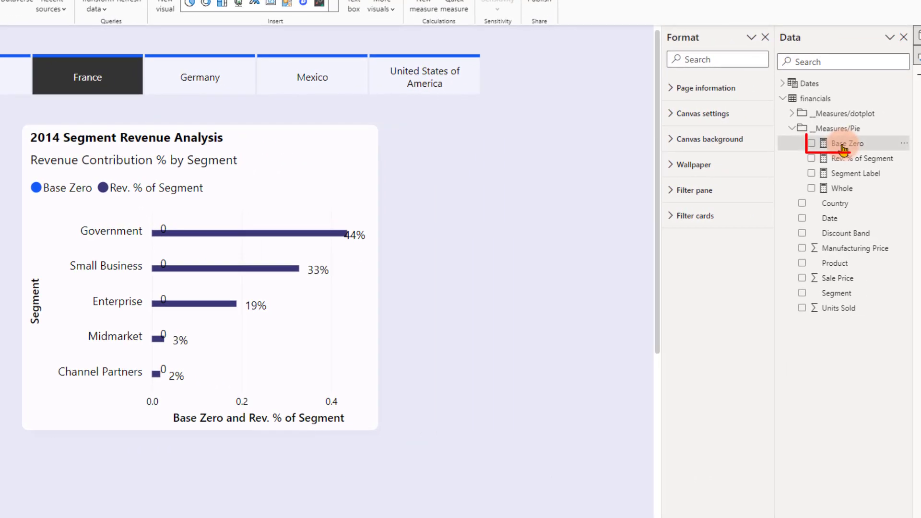
Change the Base Zero measure's format to Dynamic
click(912, 143)
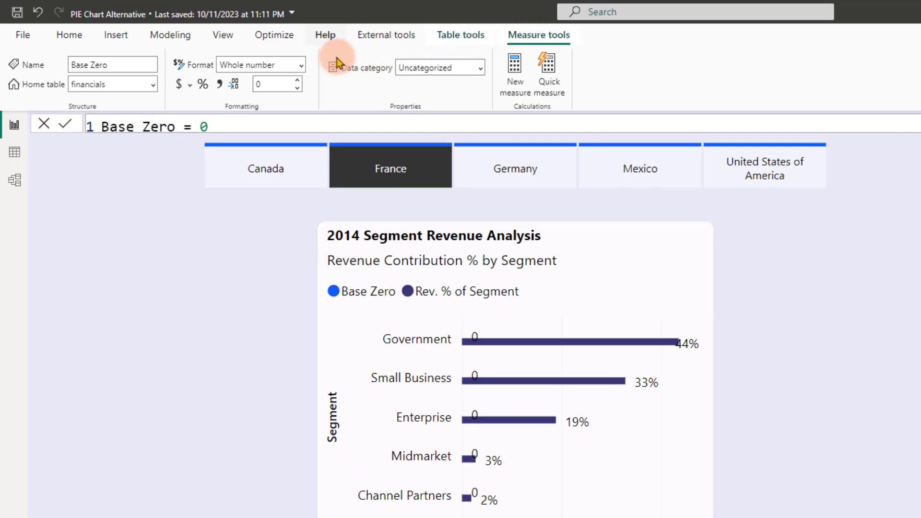
click(302, 66)
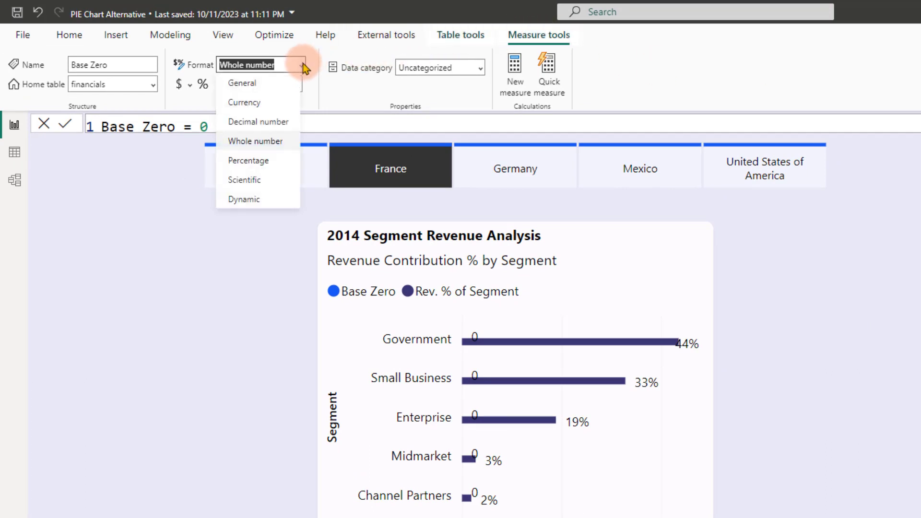
click(263, 199)
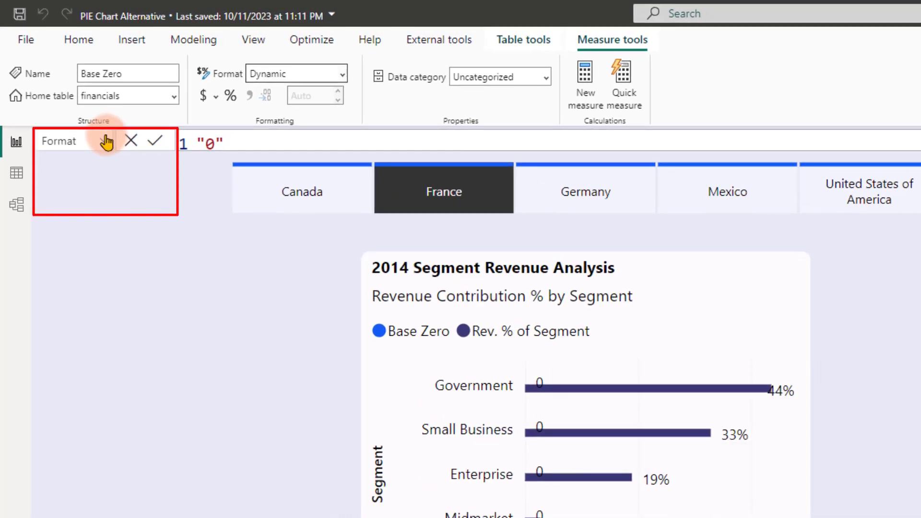
Show Base Zero's format expression and select its "0" string
click(105, 142)
click(99, 162)
click(104, 143)
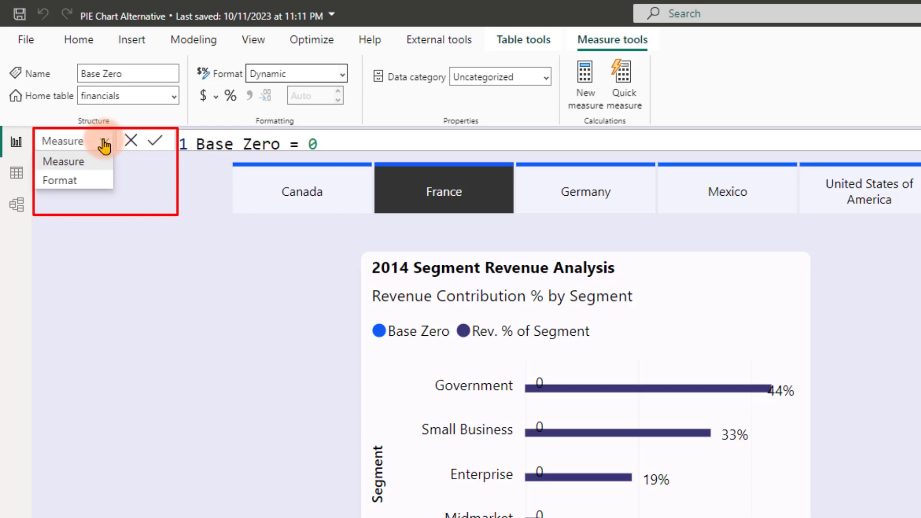
click(94, 179)
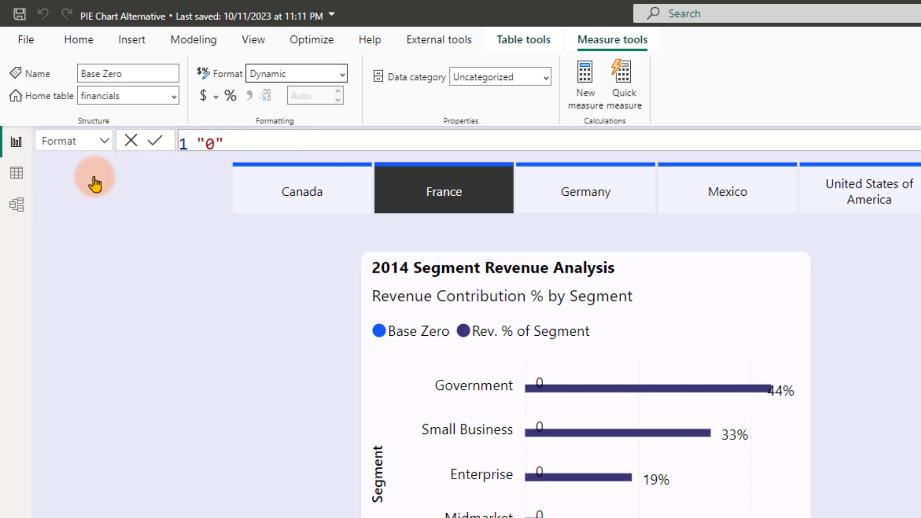
drag(230, 139, 170, 136)
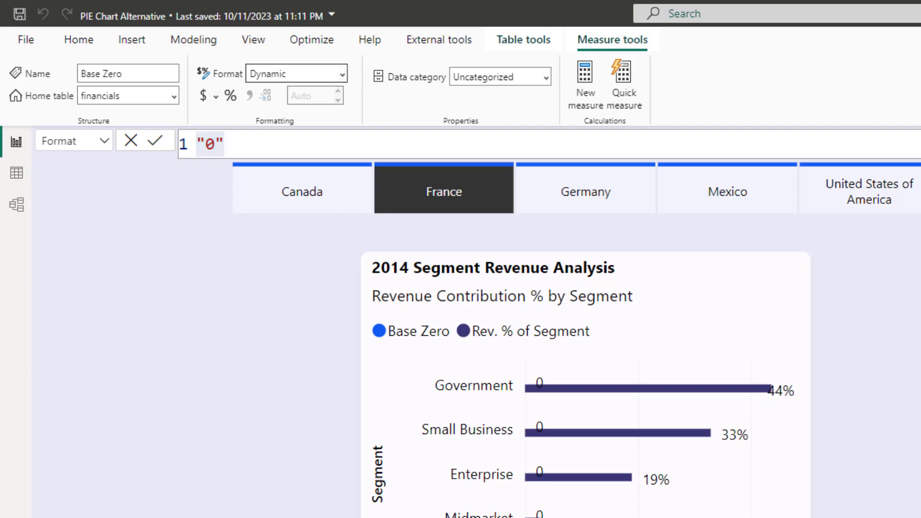
Set Base Zero's format string to SELECTEDVALUE(financials[Segment]) and commit it
text(selec)
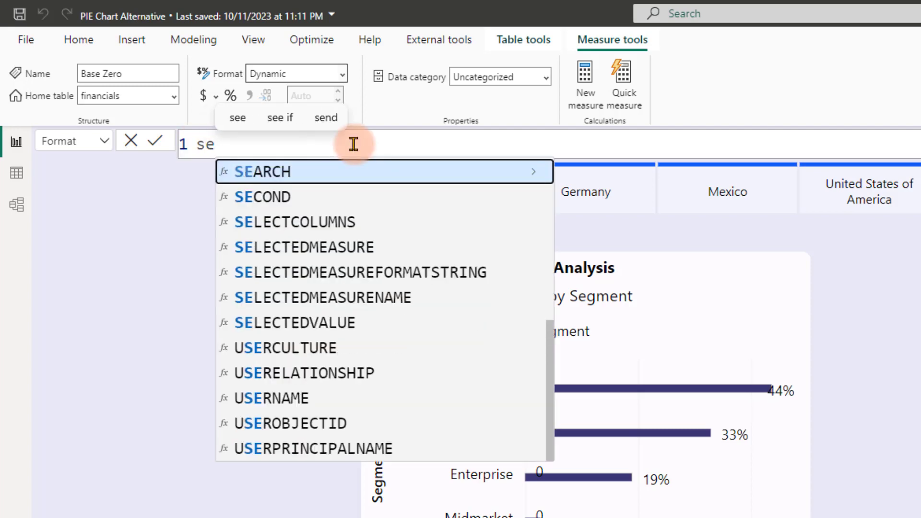
key(Down)
key(Down)
key(Down)
key(Down)
key(Tab)
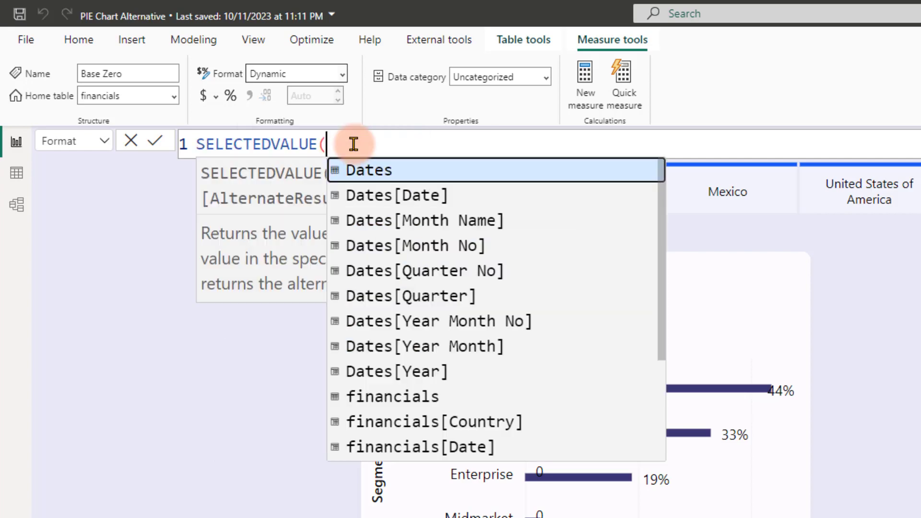
text(s[Se)
key(Tab)
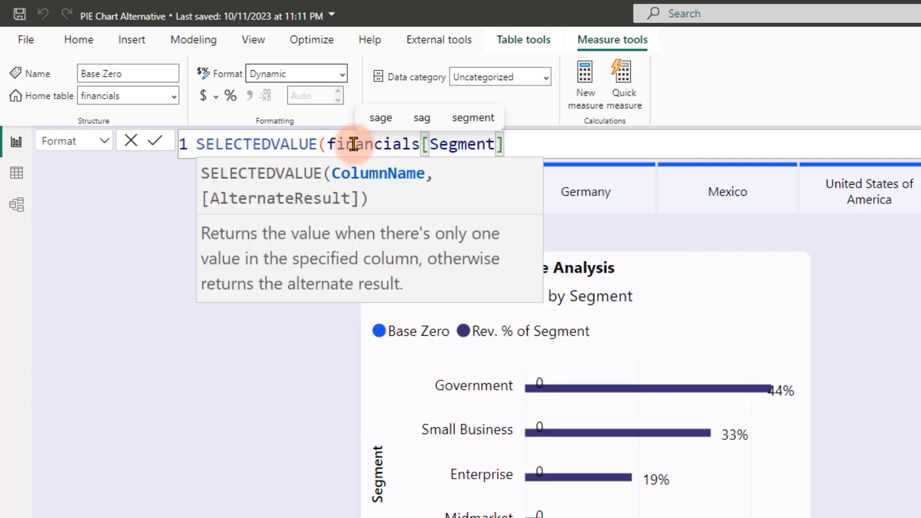
text())
click(153, 142)
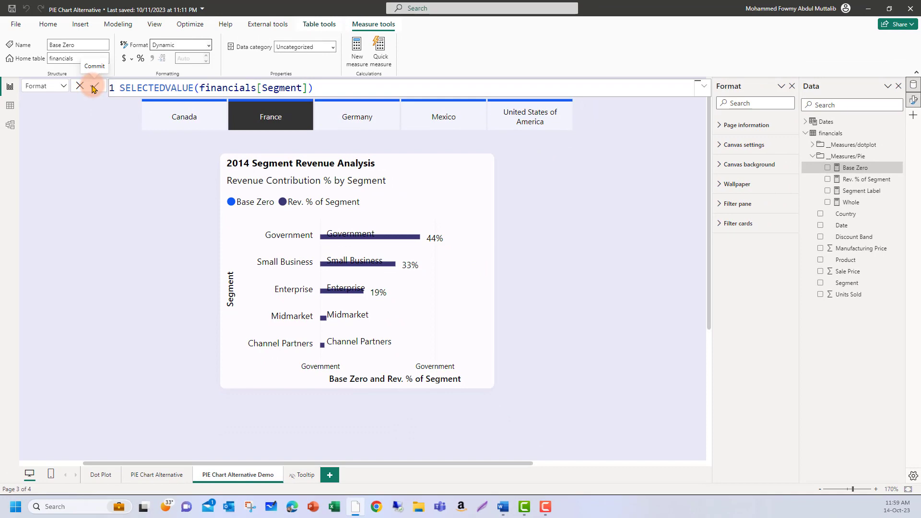
Turn off the chart's legend, the Y-axis and its title, and the X-axis and its title
click(470, 165)
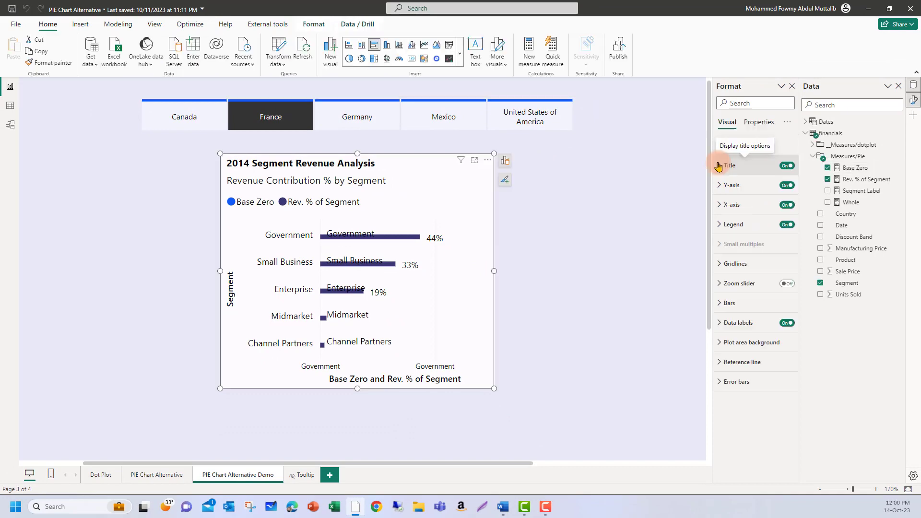
click(786, 224)
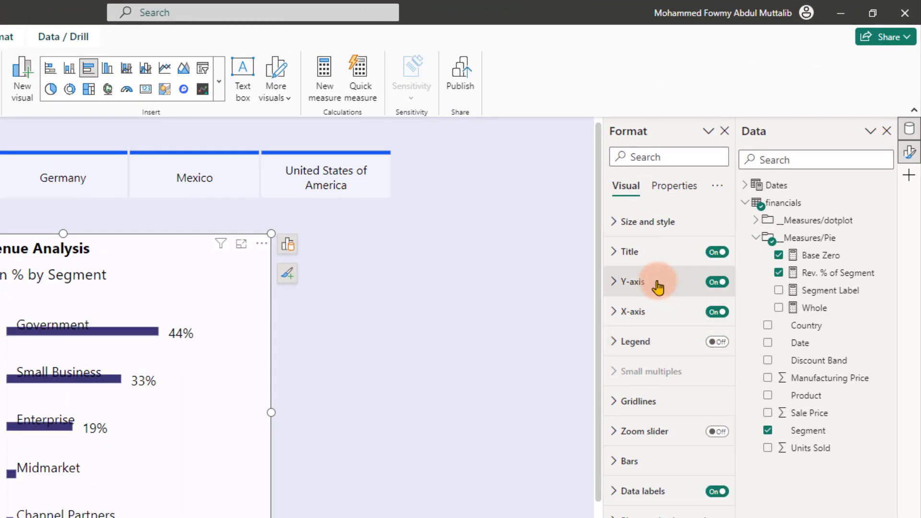
click(658, 282)
click(712, 283)
click(711, 352)
click(618, 283)
click(714, 312)
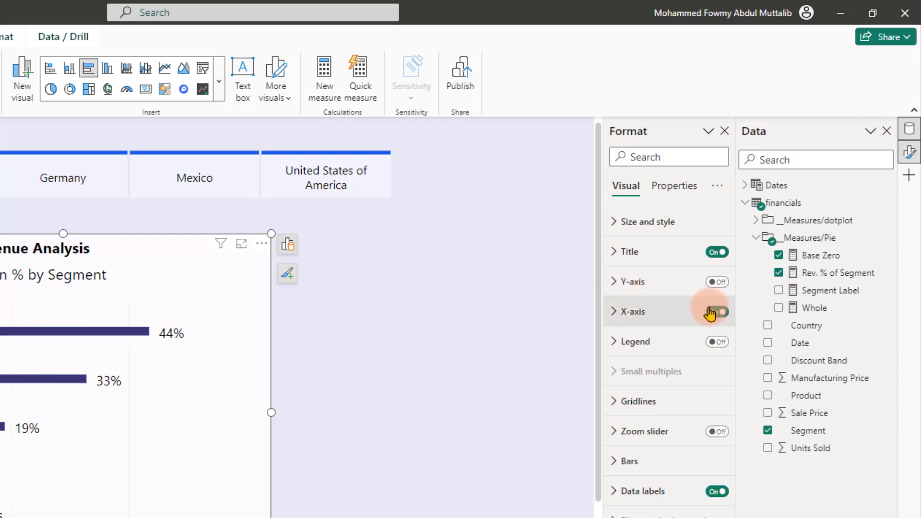
click(638, 314)
click(702, 517)
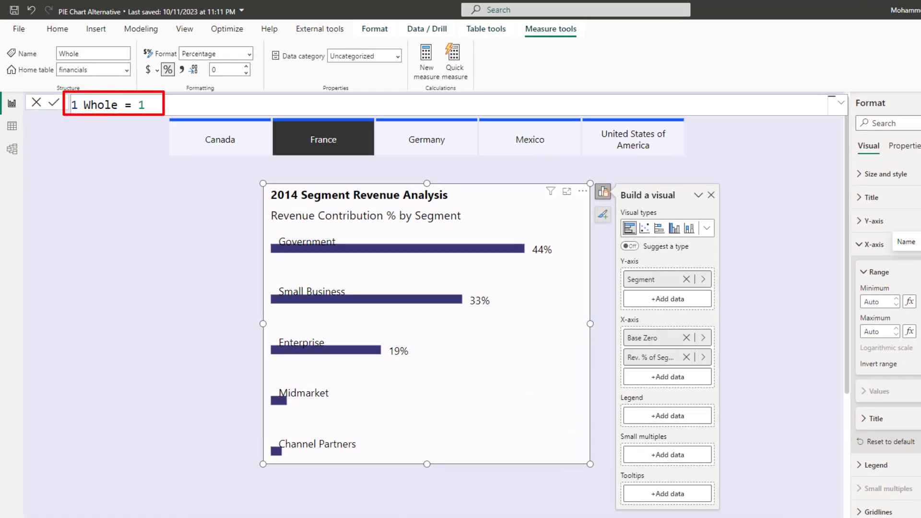
Add Whole as a third X-axis value and colour the Rev. % of Segment bars white
drag(920, 241, 715, 379)
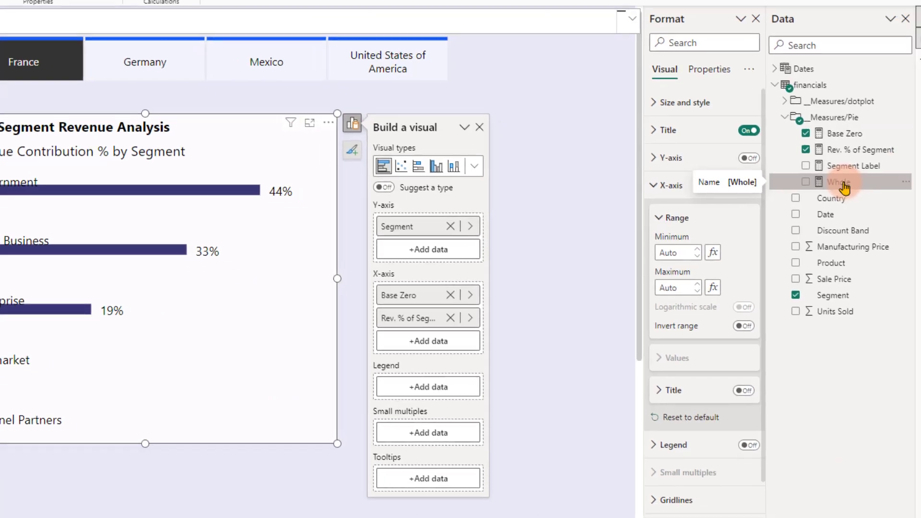
drag(468, 339, 441, 342)
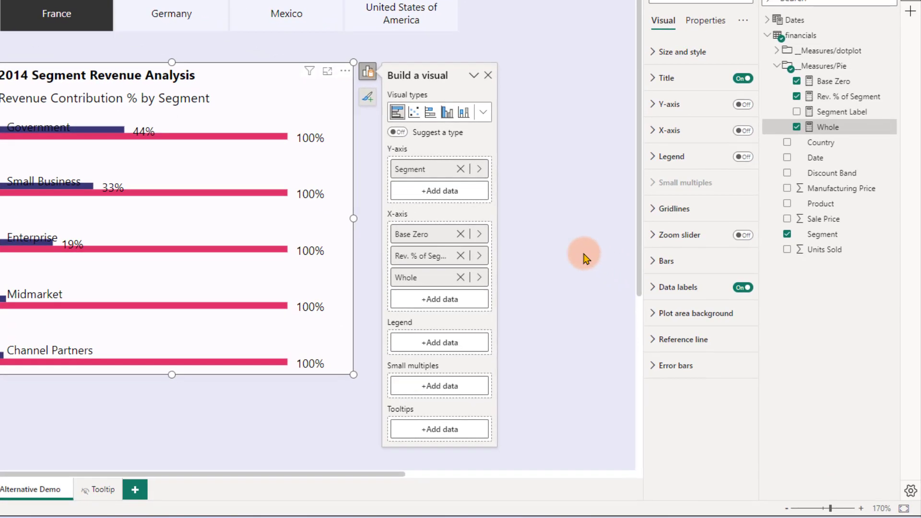
click(664, 260)
click(677, 358)
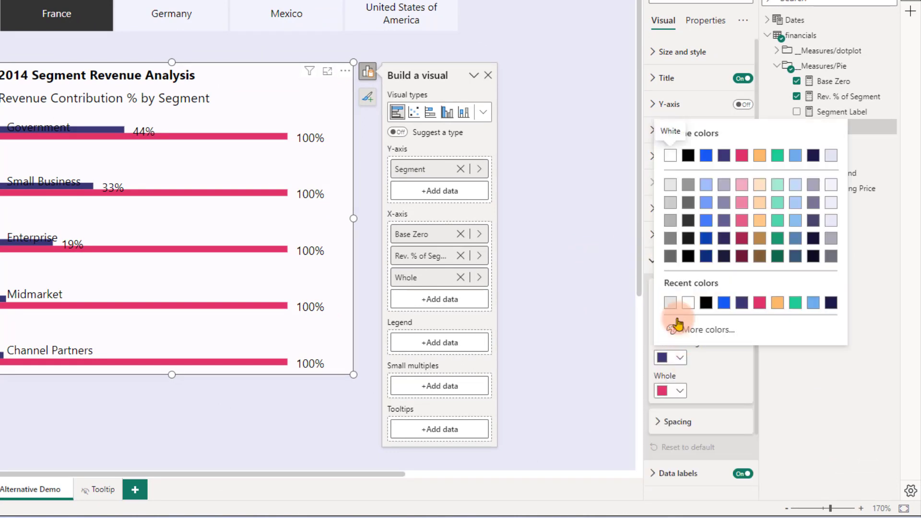
click(670, 155)
click(652, 261)
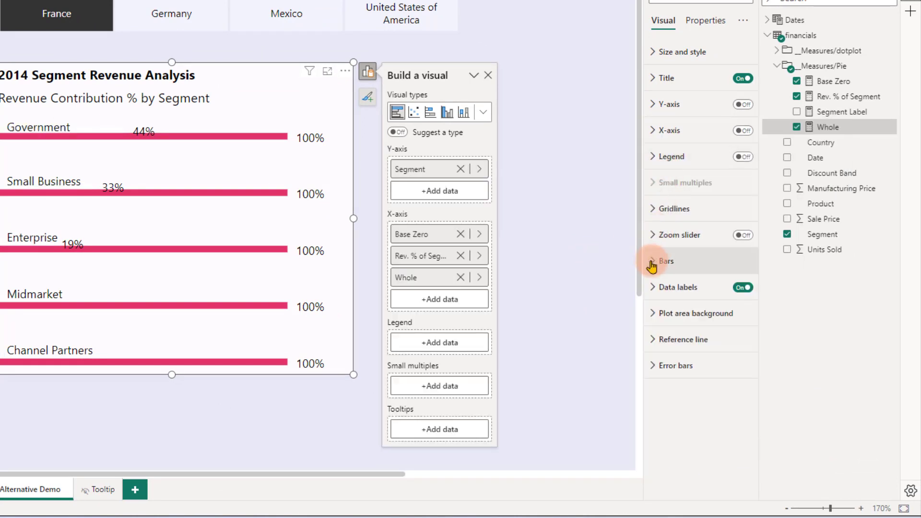
Switch off data labels for the Rev. % of Segment series
click(653, 286)
click(673, 350)
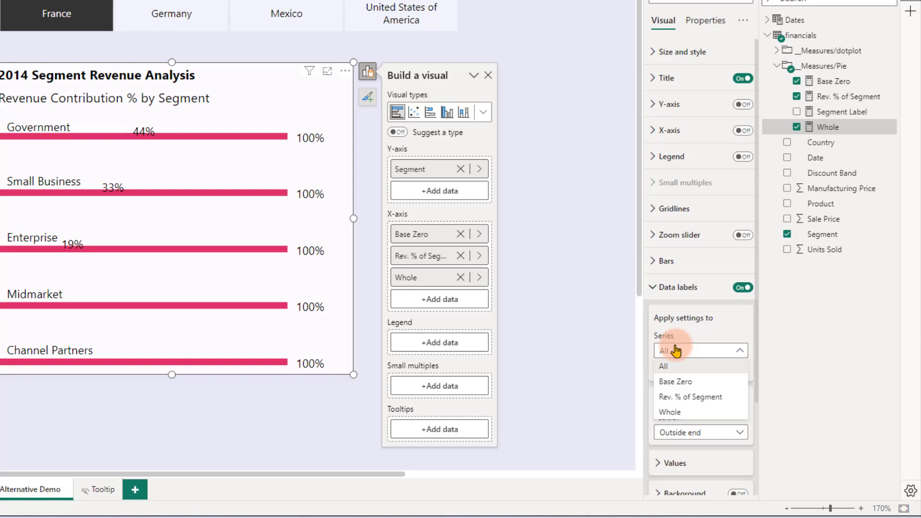
click(703, 398)
click(738, 365)
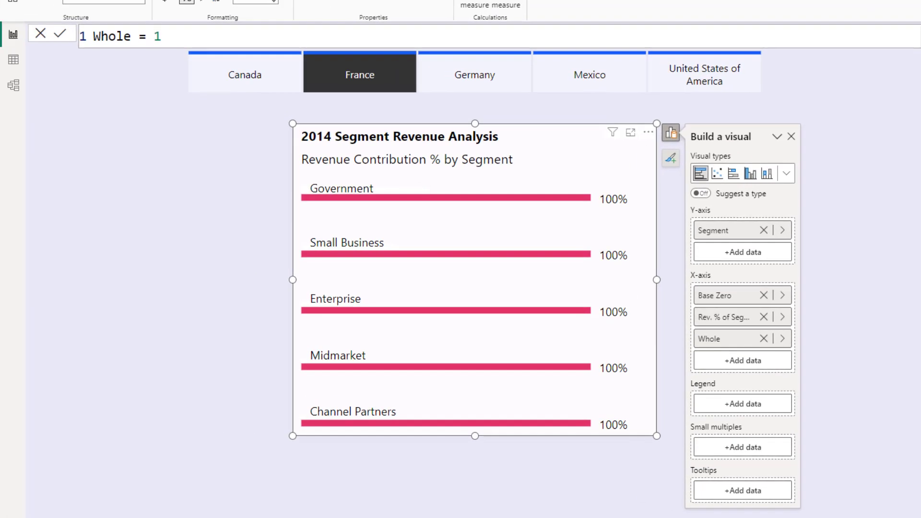
click(899, 382)
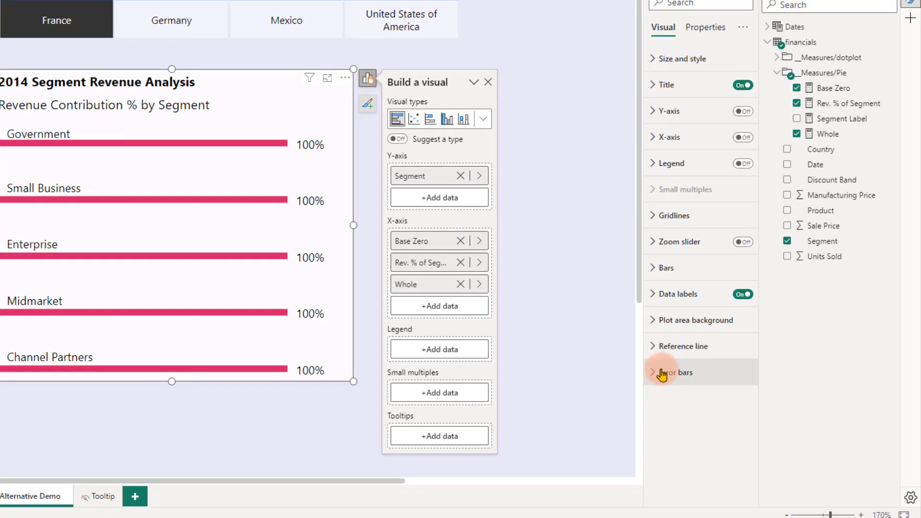
Enable error bars on the Whole series using Rev. % of Segment as lower bound
click(662, 372)
scroll(676, 335, down, 4)
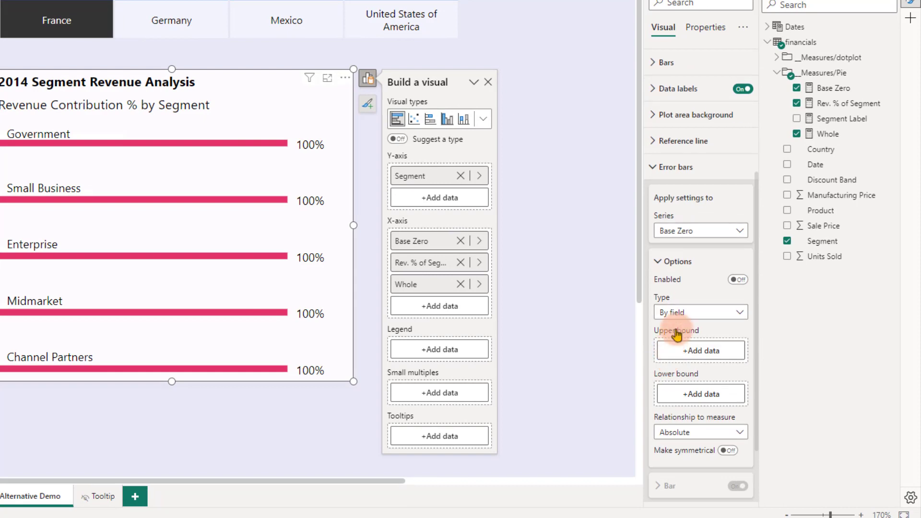
click(710, 231)
click(690, 274)
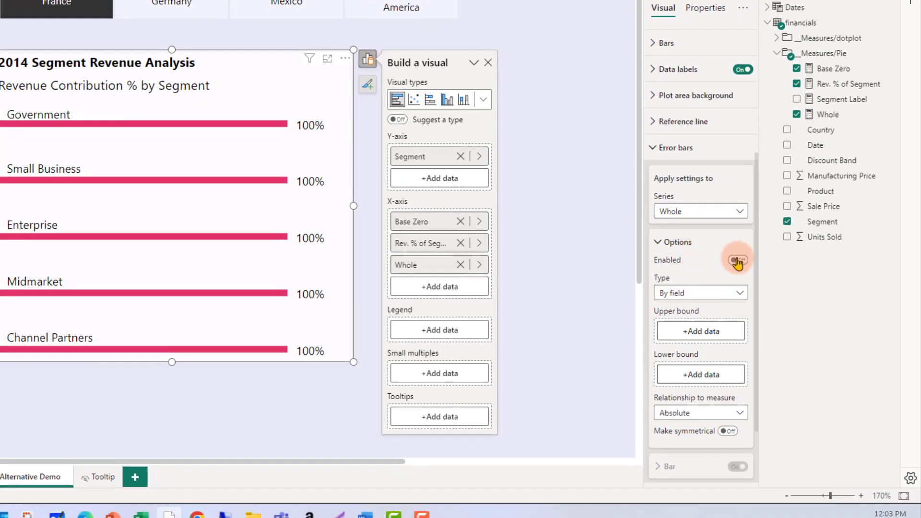
click(736, 260)
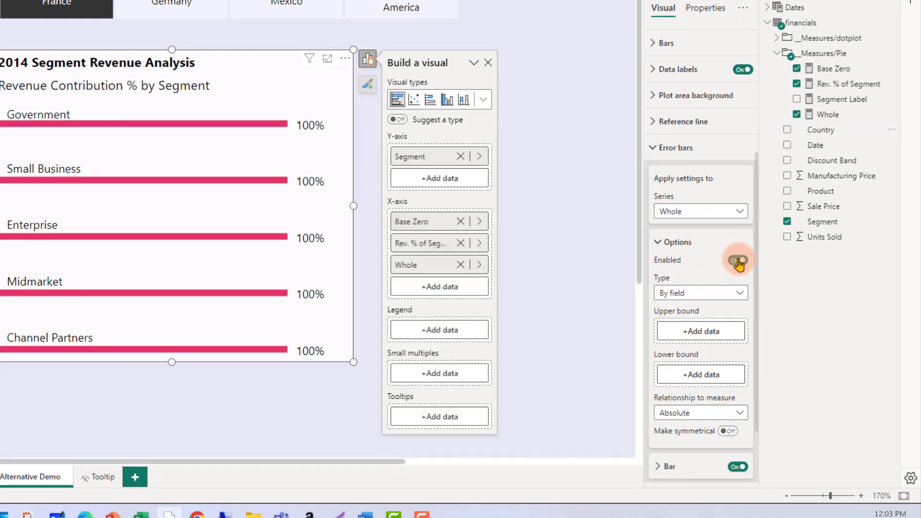
drag(820, 84, 707, 375)
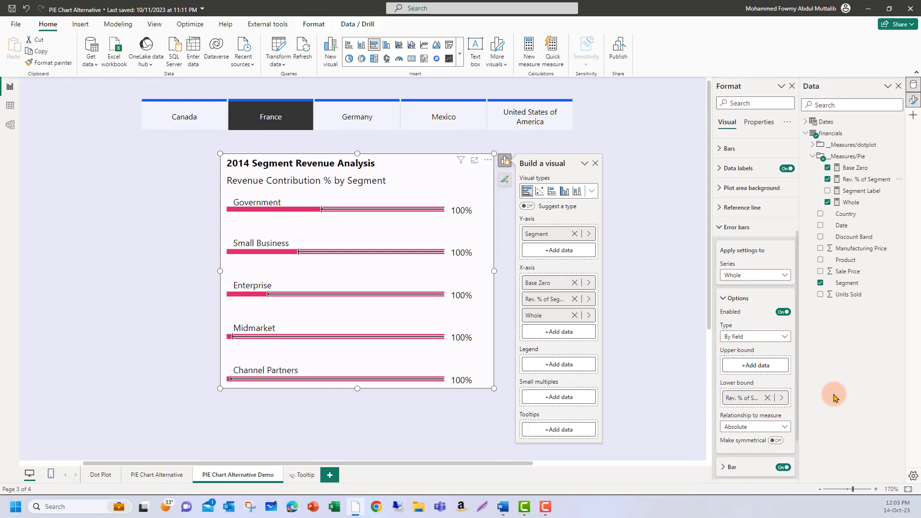
Style the error bars light grey with width 10, no markers and 0 px border
click(728, 297)
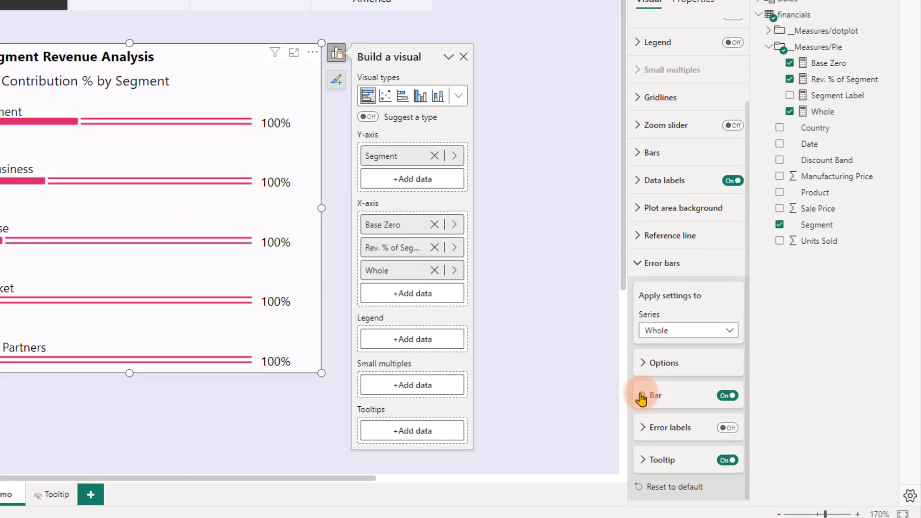
click(641, 396)
scroll(655, 297, down, 4)
click(664, 221)
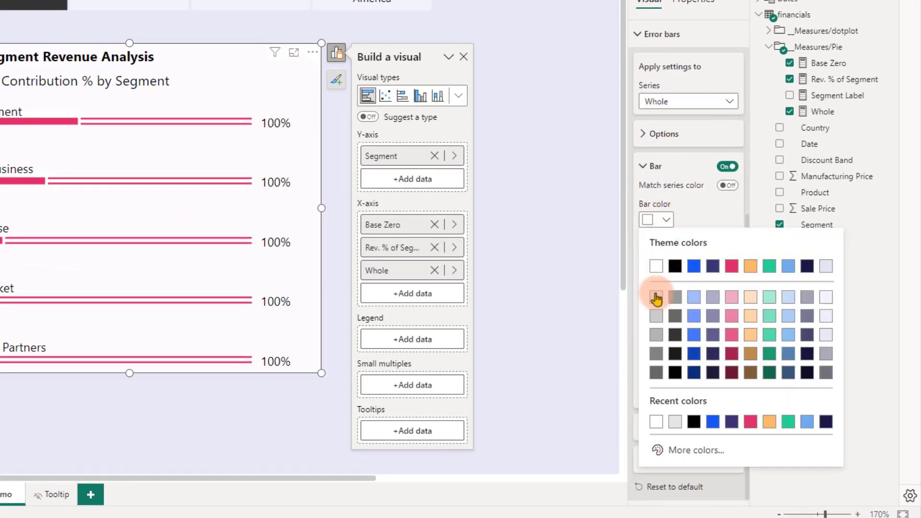
click(653, 298)
click(662, 254)
text(10)
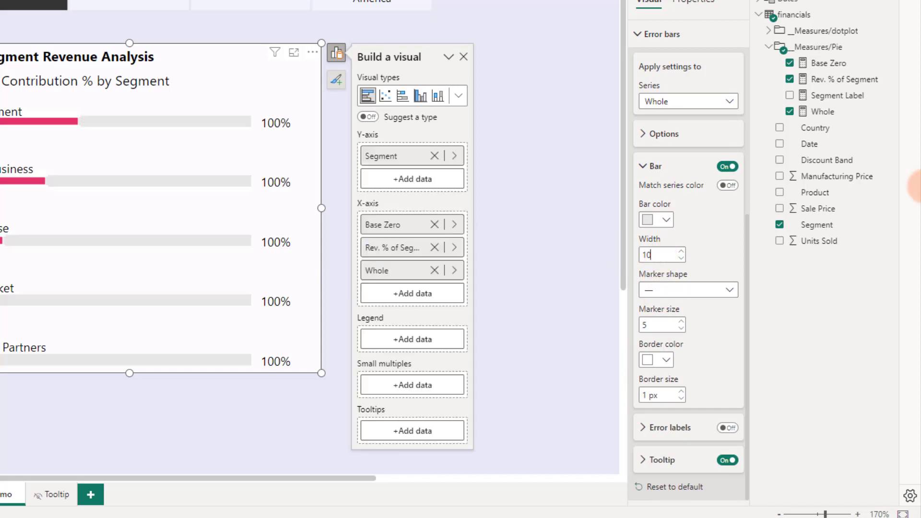
click(711, 291)
click(654, 435)
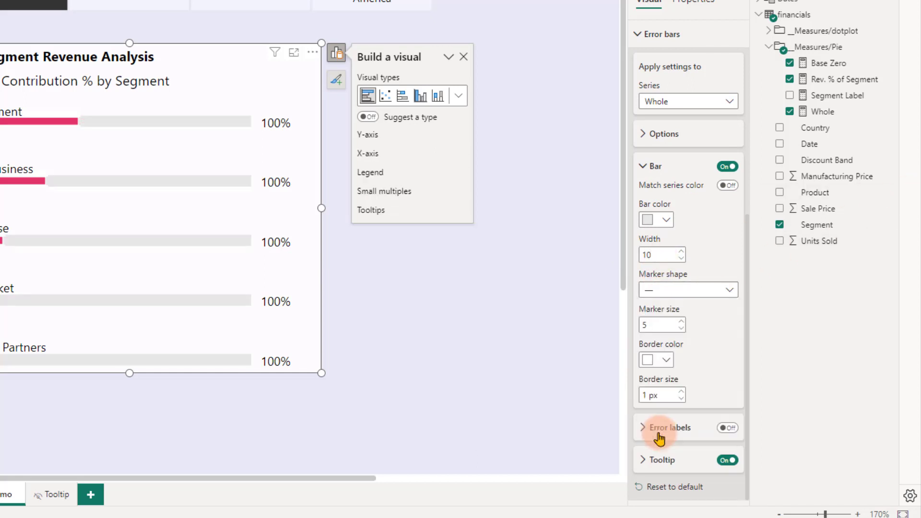
click(681, 400)
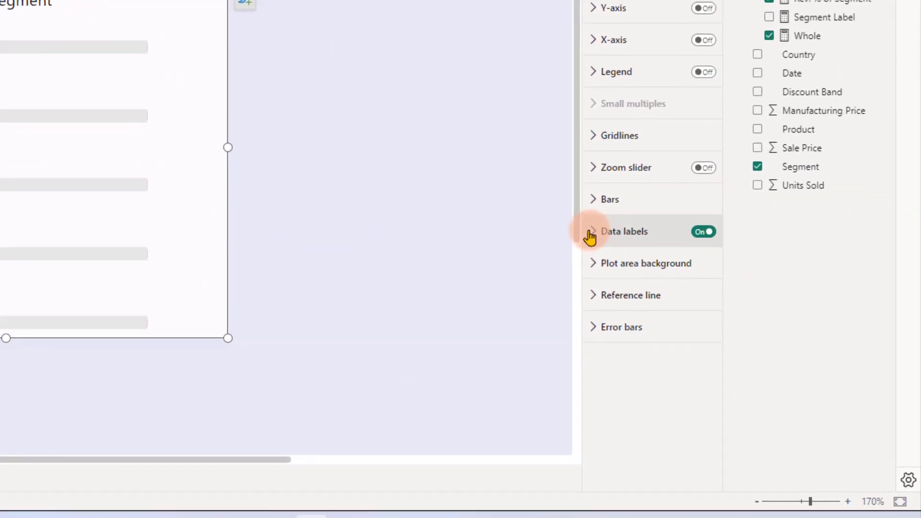
Label the Whole series with bold Segment Label percentages, 44% down to 2%
click(708, 312)
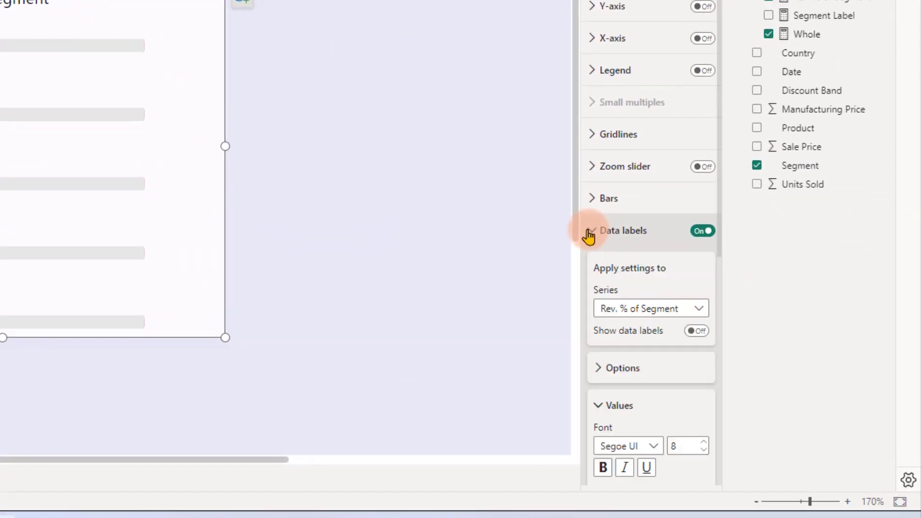
click(631, 312)
click(628, 383)
scroll(631, 384, down, 5)
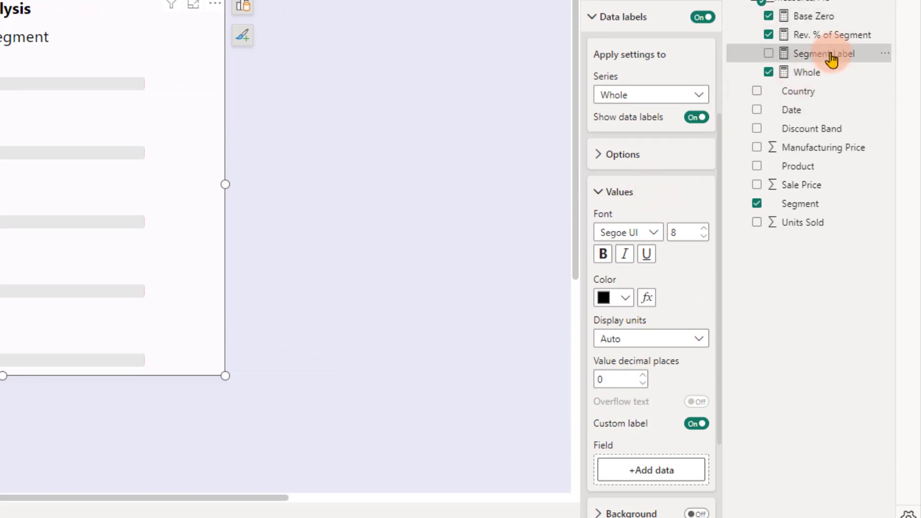
drag(825, 56, 658, 481)
click(608, 253)
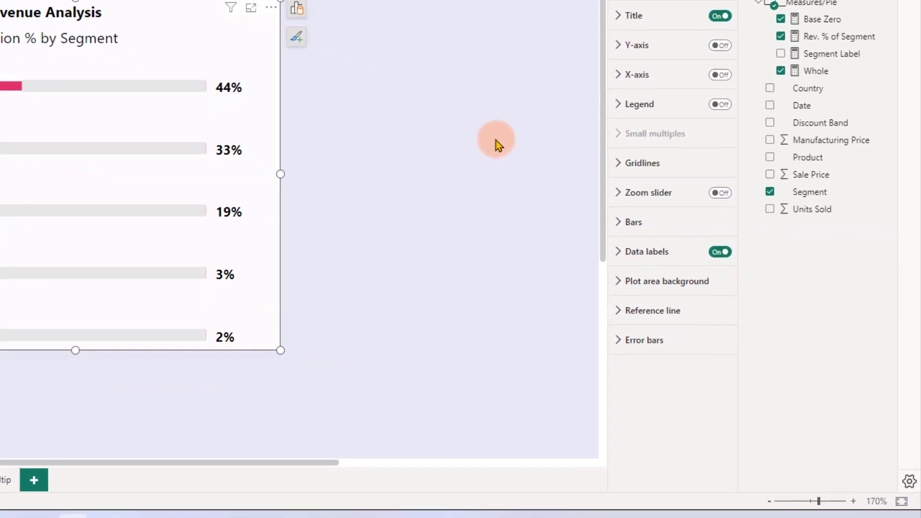
Lower the bars' inner padding to tighten bar spacing to 38 px
click(624, 223)
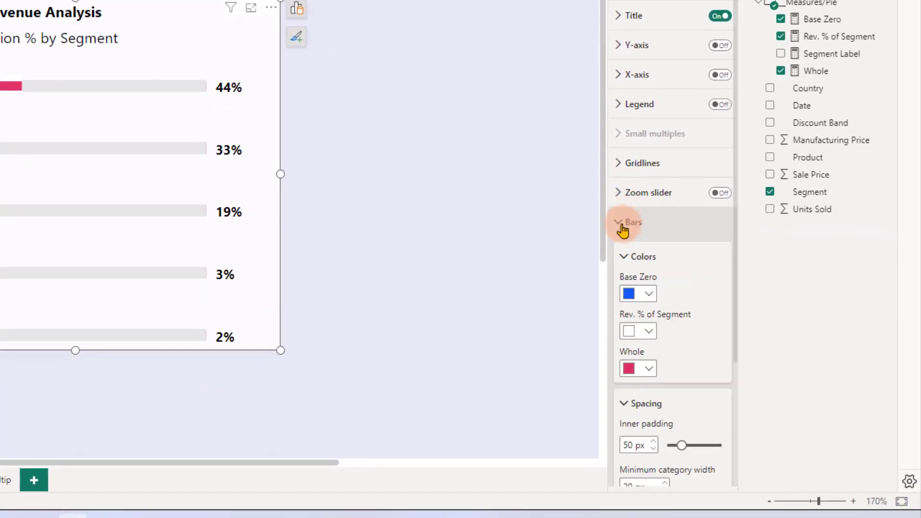
click(632, 404)
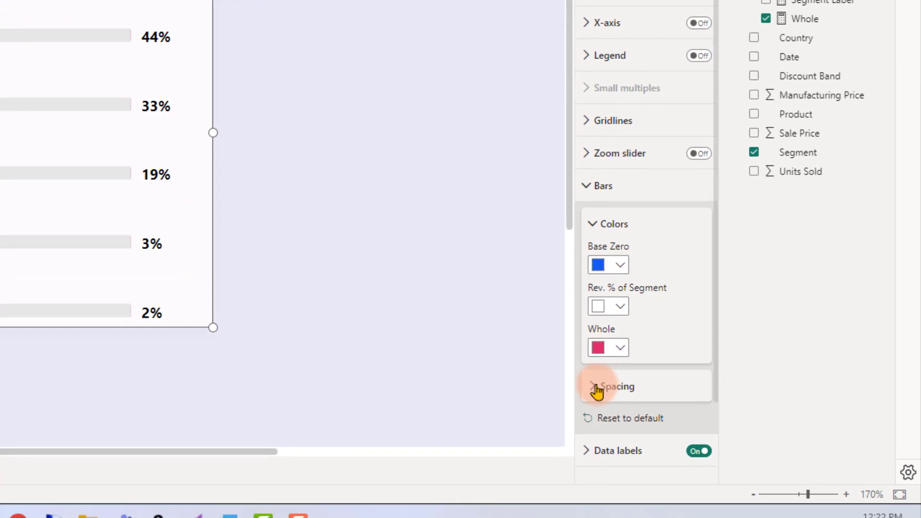
click(597, 389)
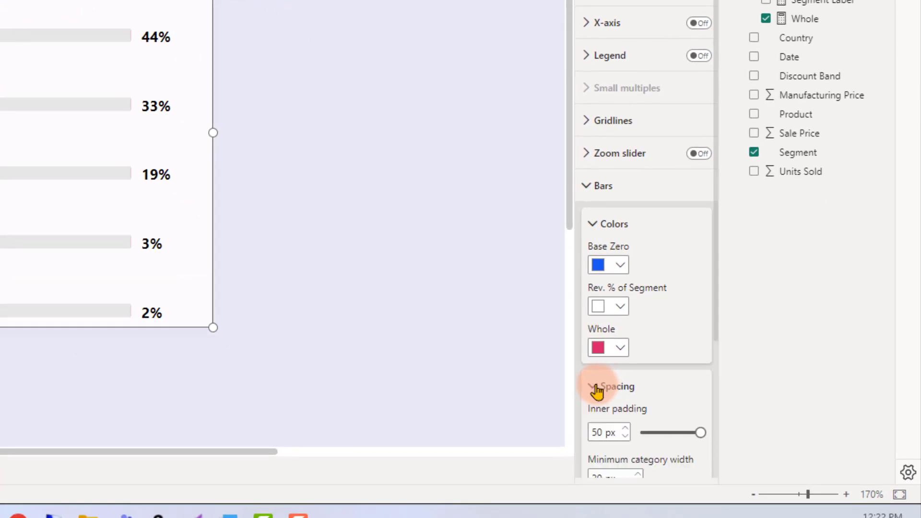
scroll(597, 390, down, 4)
drag(696, 253, 686, 253)
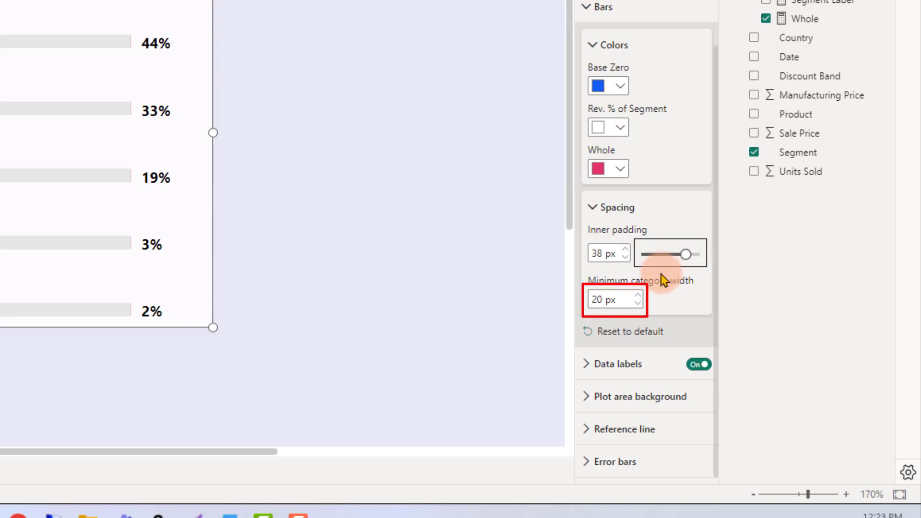
scroll(662, 280, up, 4)
click(657, 188)
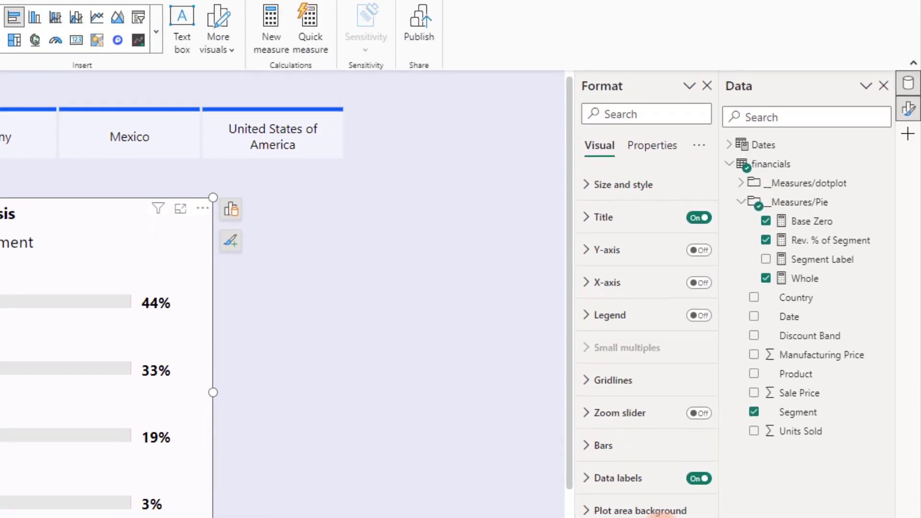
Set the chart padding to 15 px left, bottom and right, and 5 px top
click(640, 243)
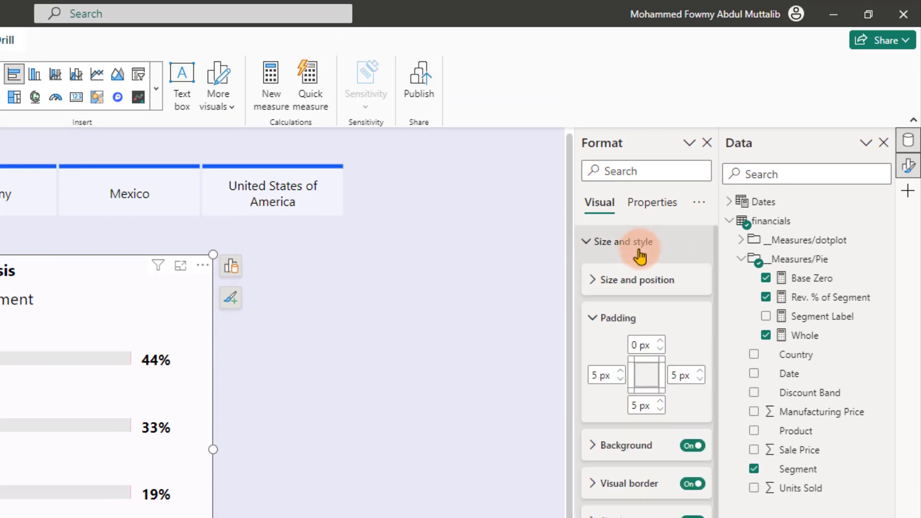
click(592, 376)
text(15)
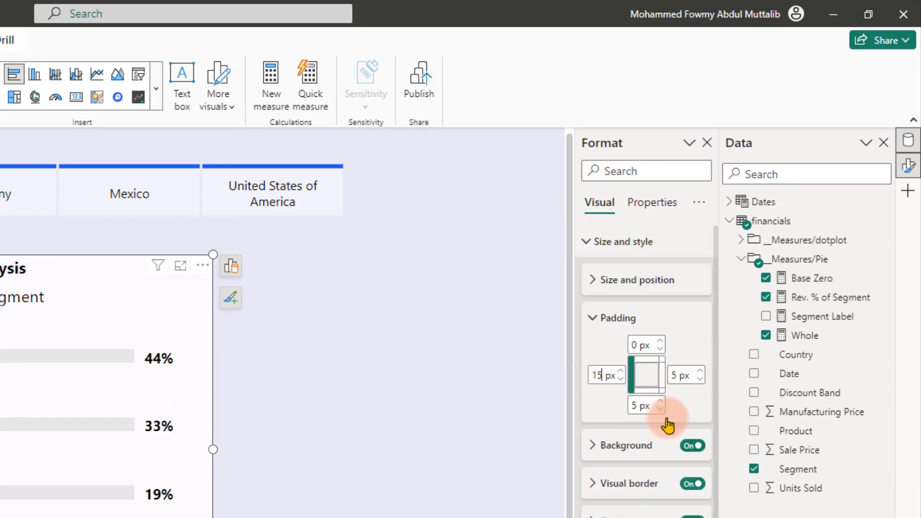
click(638, 406)
text(15)
click(638, 343)
text(5)
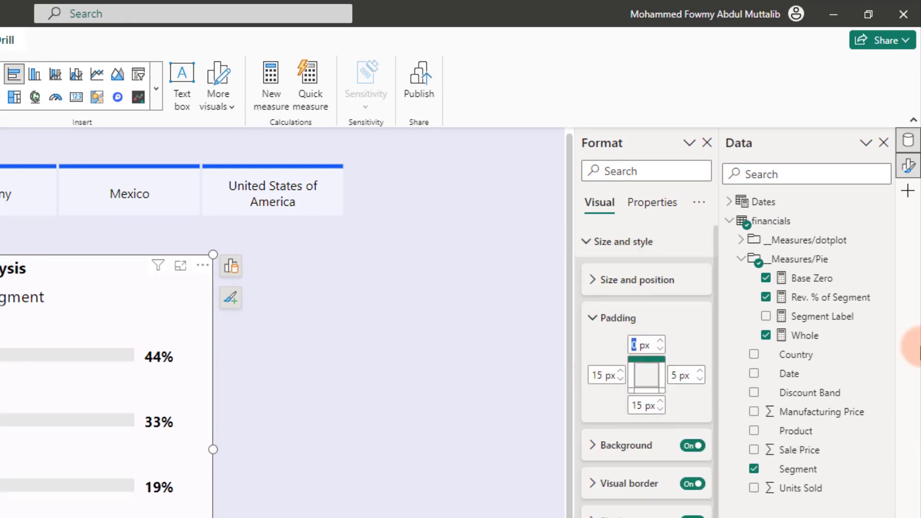
click(681, 375)
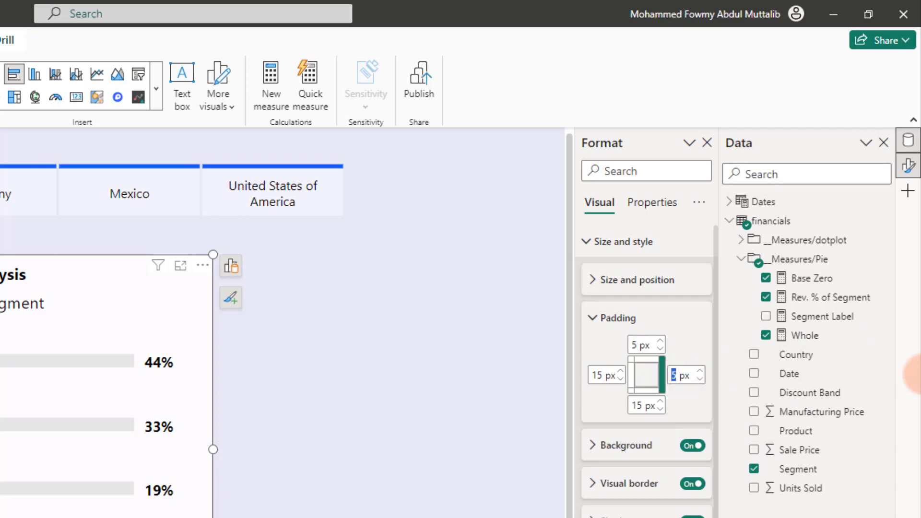
text(15)
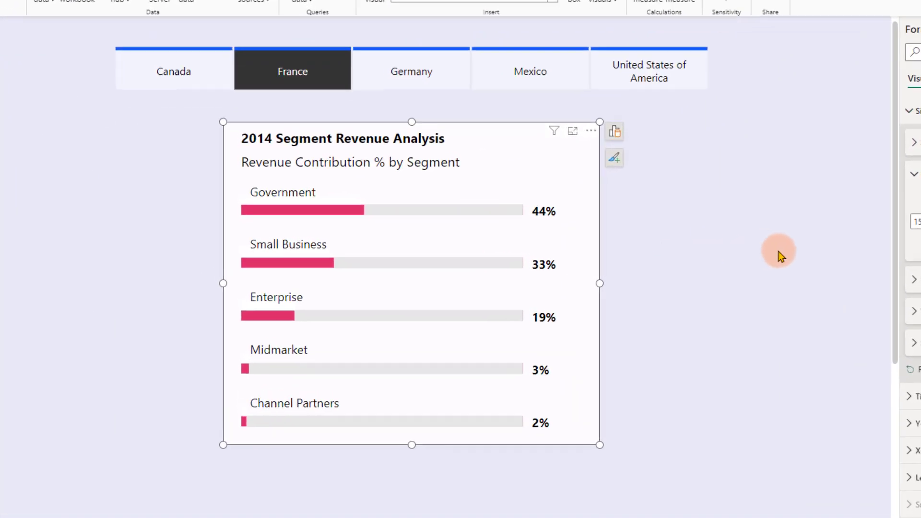
click(630, 251)
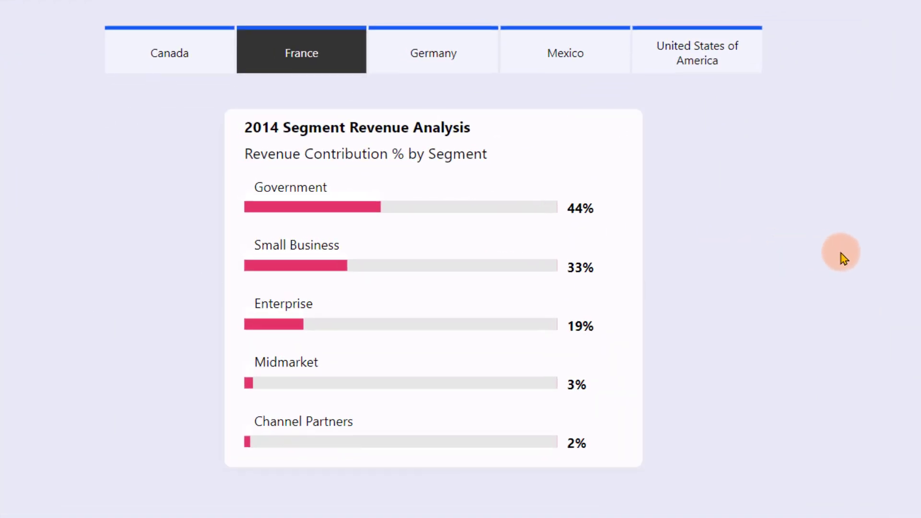